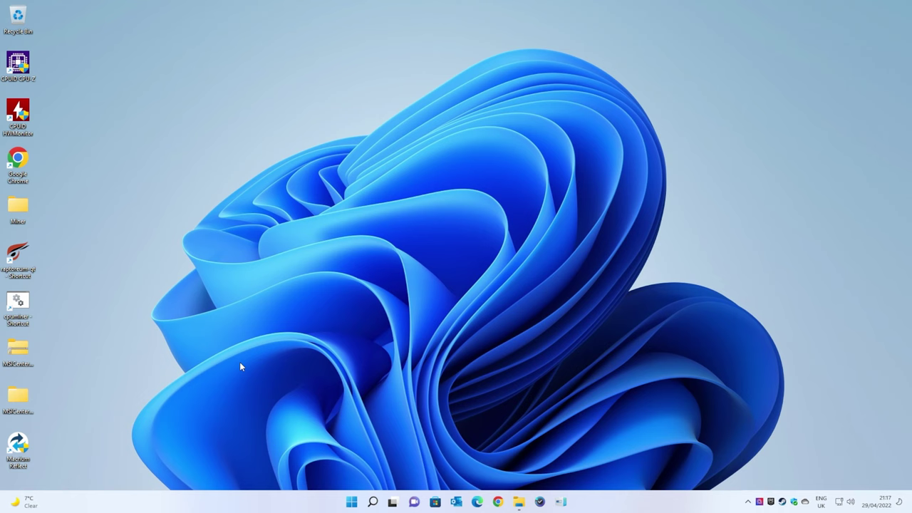
# Open Disk Management and initialise the new 476.92 GB Disk 2 as GPT.
pyautogui.rightClick(351, 502)
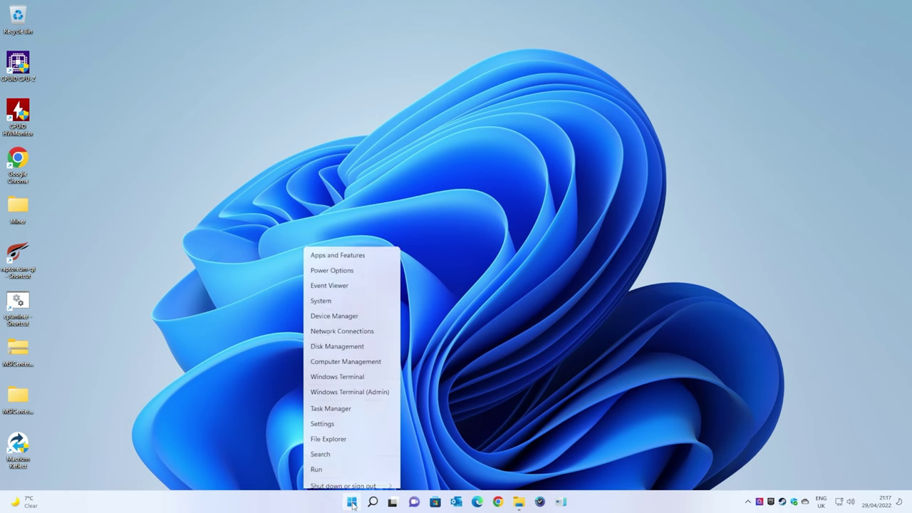
pyautogui.click(348, 325)
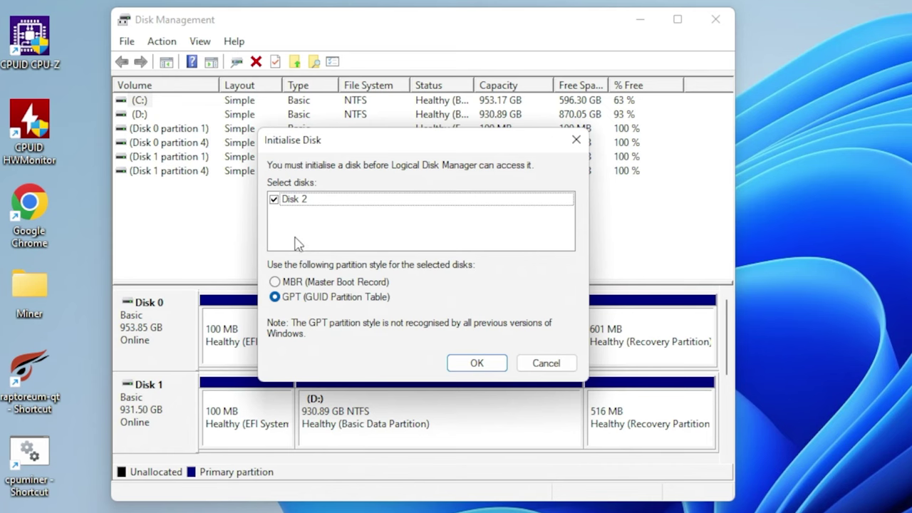
pyautogui.click(467, 362)
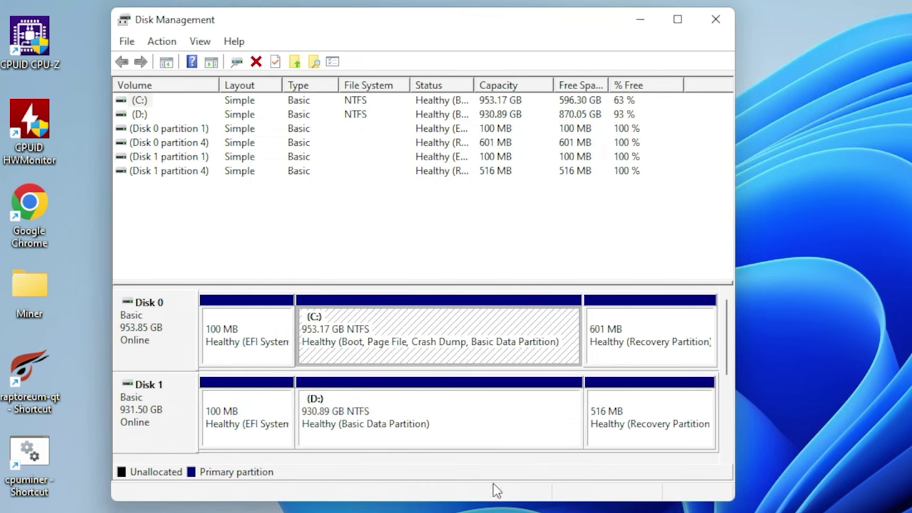
# Enlarge the Disk Management window so Disk 0, Disk 1 and Disk 2 all show.
pyautogui.moveTo(489, 500); pyautogui.dragTo(489, 512)
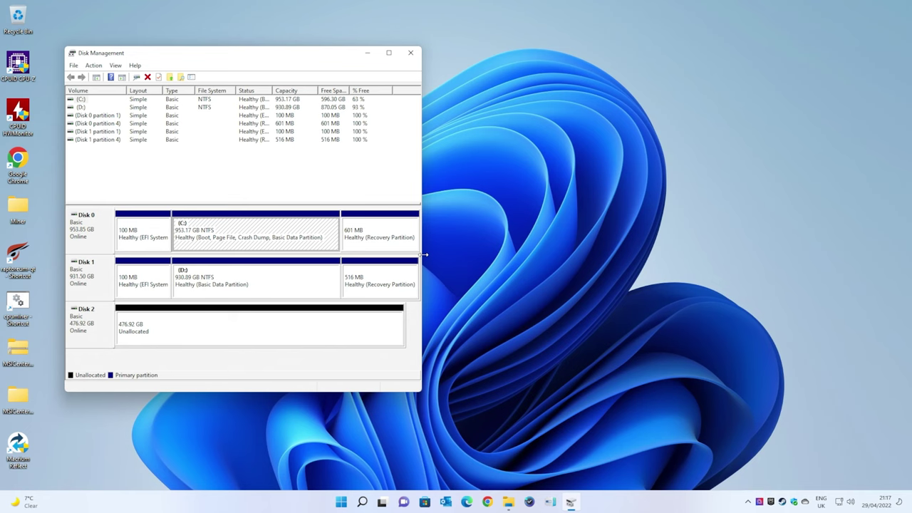
pyautogui.moveTo(735, 363); pyautogui.dragTo(836, 359)
pyautogui.moveTo(479, 247); pyautogui.dragTo(690, 237)
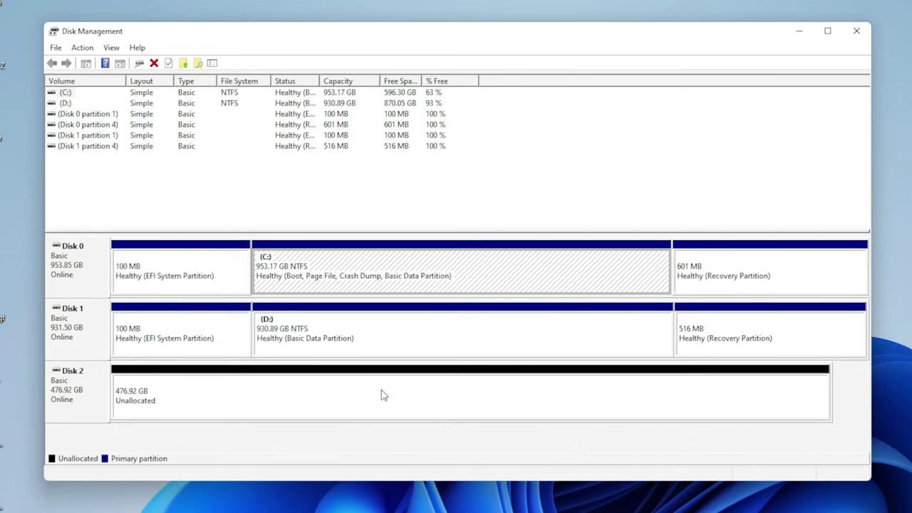
# Shrink the D: volume by 700000 MB, leaving 683.59 GB unallocated on Disk 1.
pyautogui.click(396, 341)
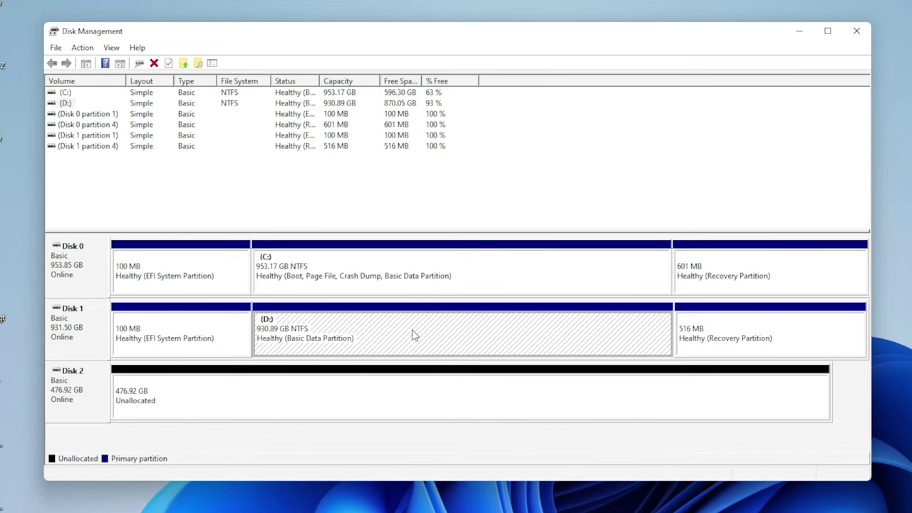
pyautogui.rightClick(450, 338)
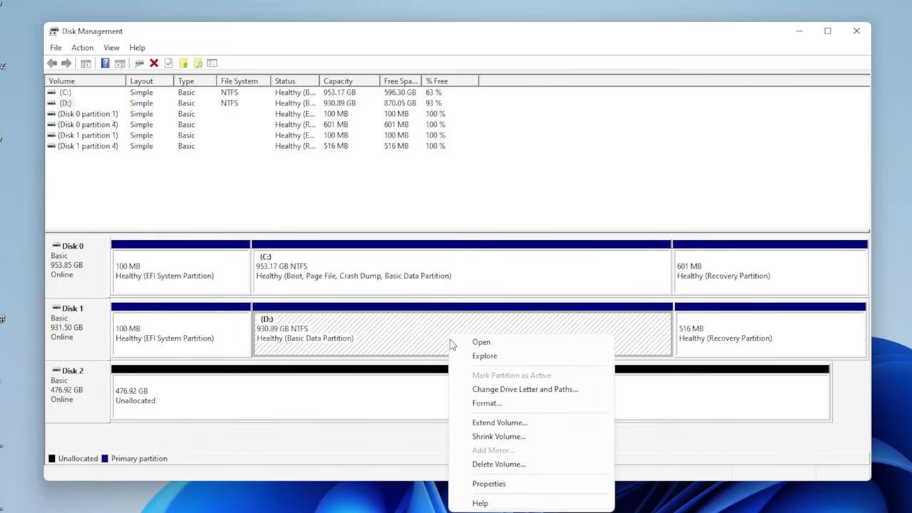
pyautogui.click(479, 437)
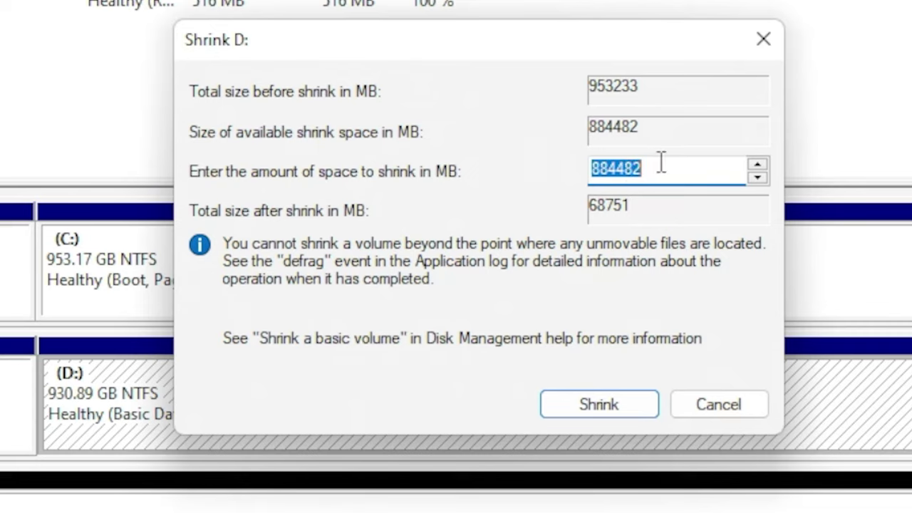
pyautogui.write('7')
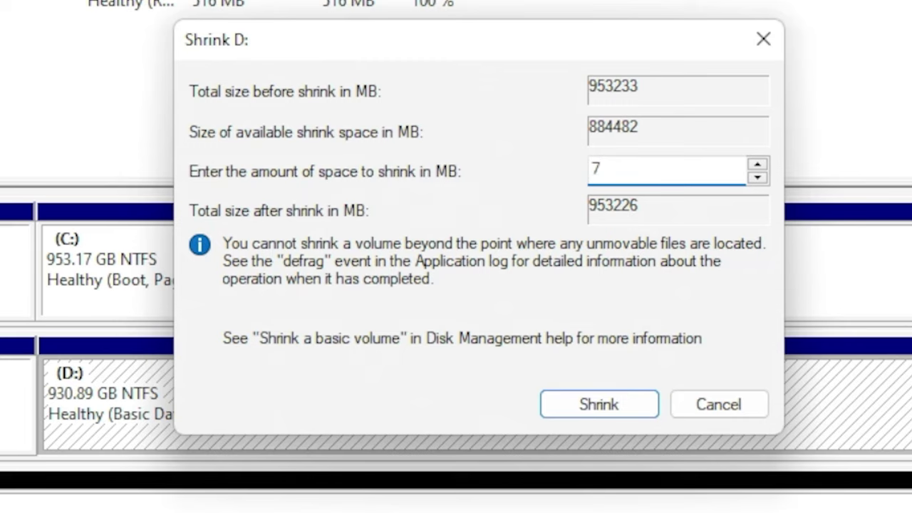
pyautogui.write('00000')
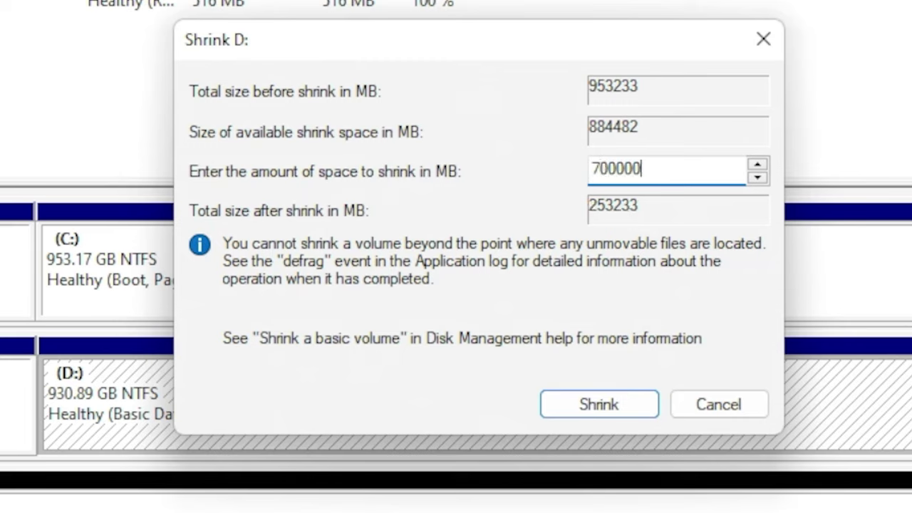
pyautogui.click(585, 403)
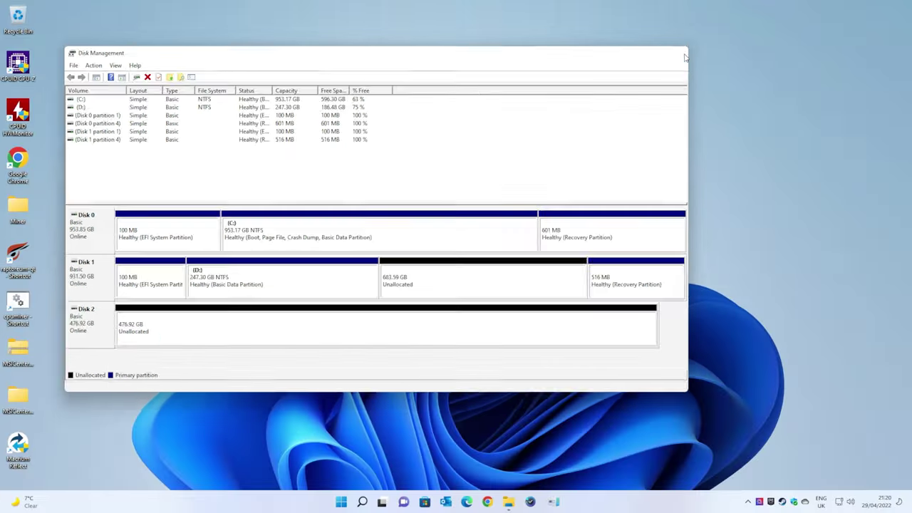
# Close Disk Management and launch Macrium Reflect, allowing it through User Account Control.
pyautogui.click(857, 31)
pyautogui.doubleClick(20, 446)
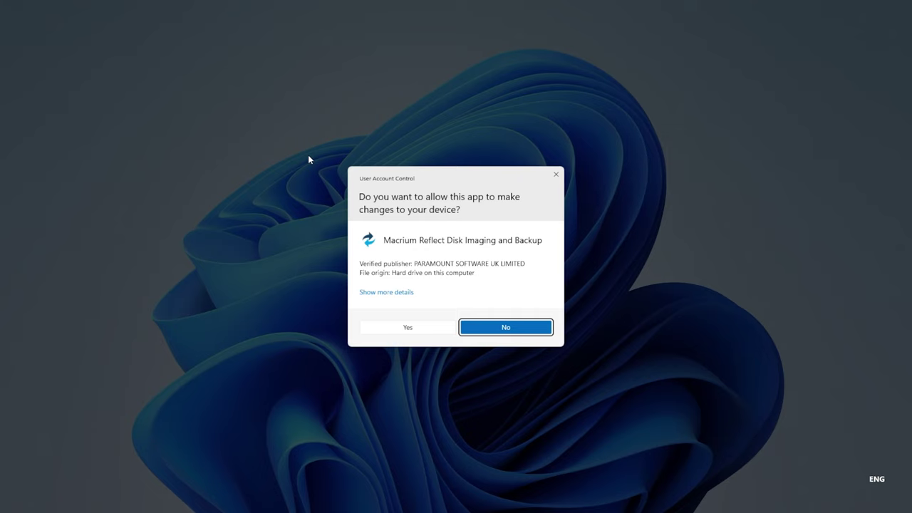
pyautogui.click(409, 328)
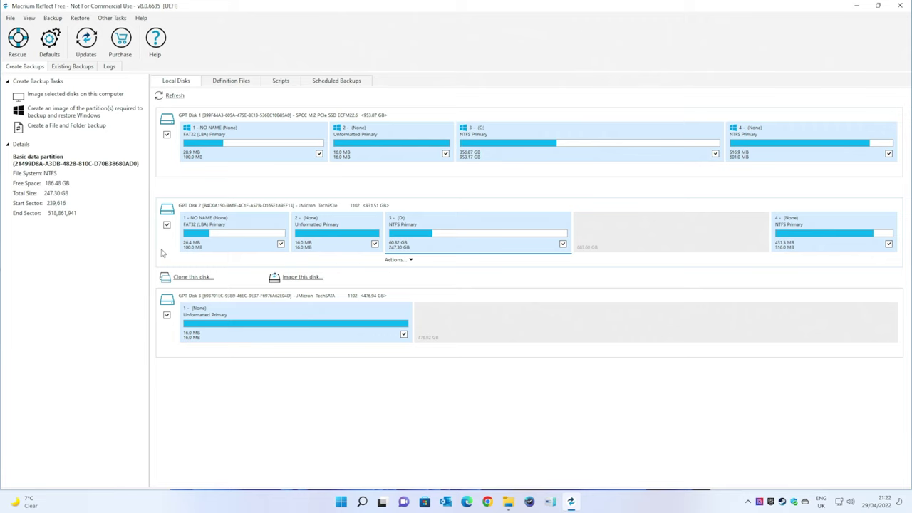
# Pick Disk 2's partitions as the clone source and Disk 3 as the destination.
pyautogui.click(167, 136)
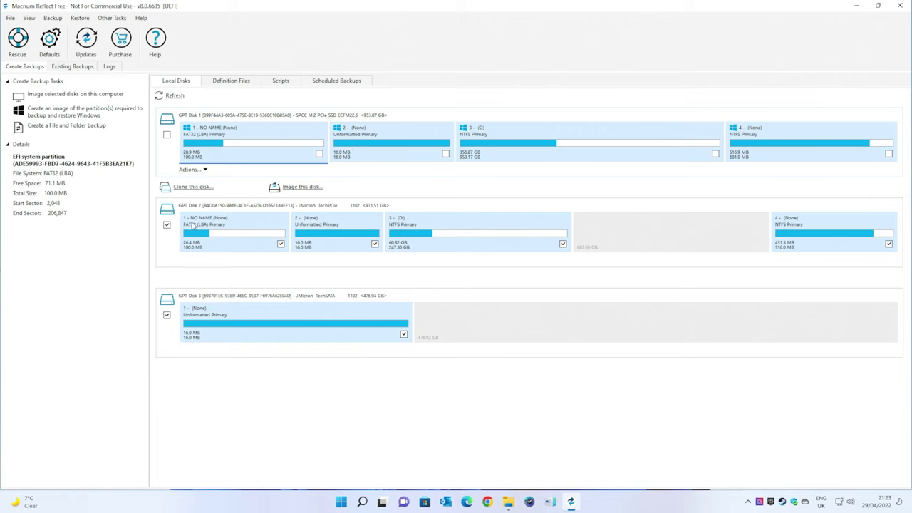
pyautogui.click(196, 264)
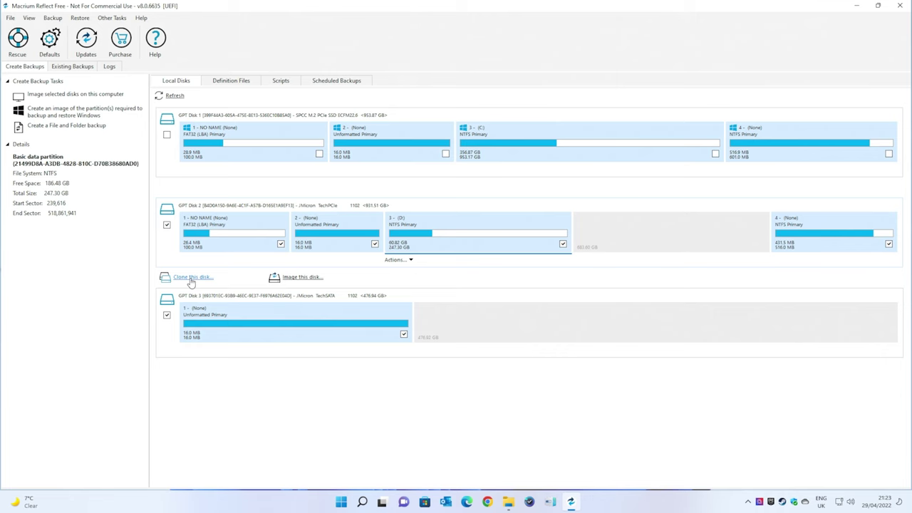
pyautogui.click(191, 280)
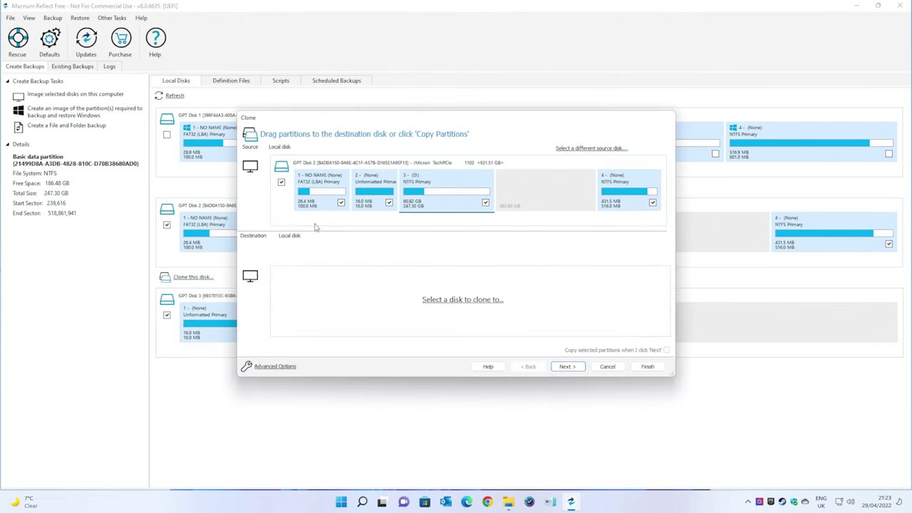
pyautogui.click(468, 302)
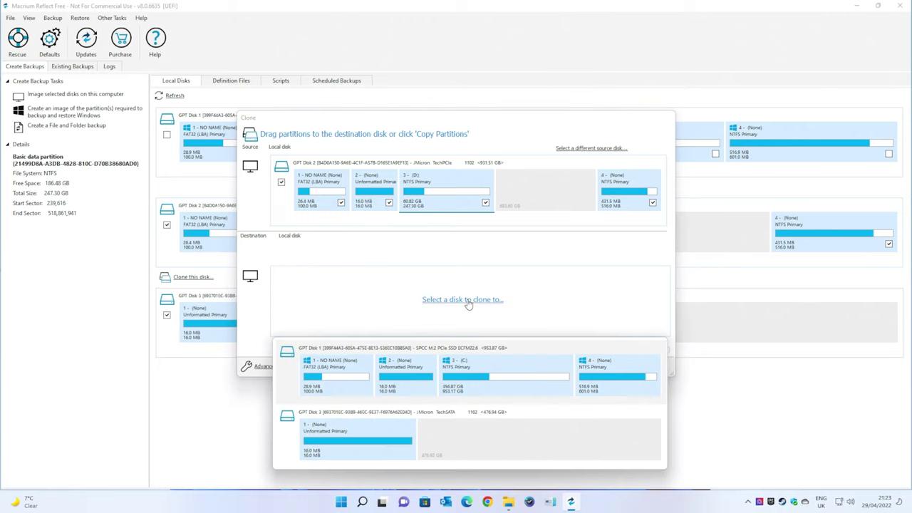
pyautogui.click(452, 430)
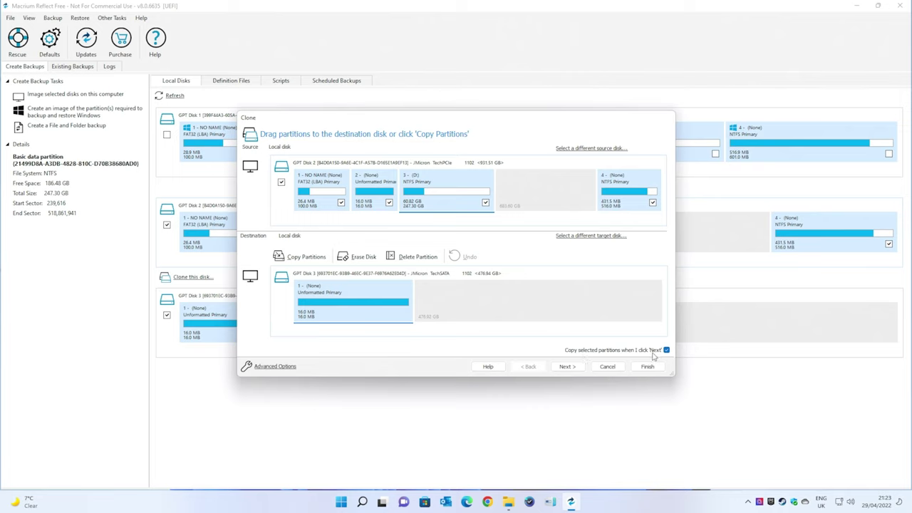
# Skip scheduling, review the four-partition clone summary and finish the setup.
pyautogui.click(567, 366)
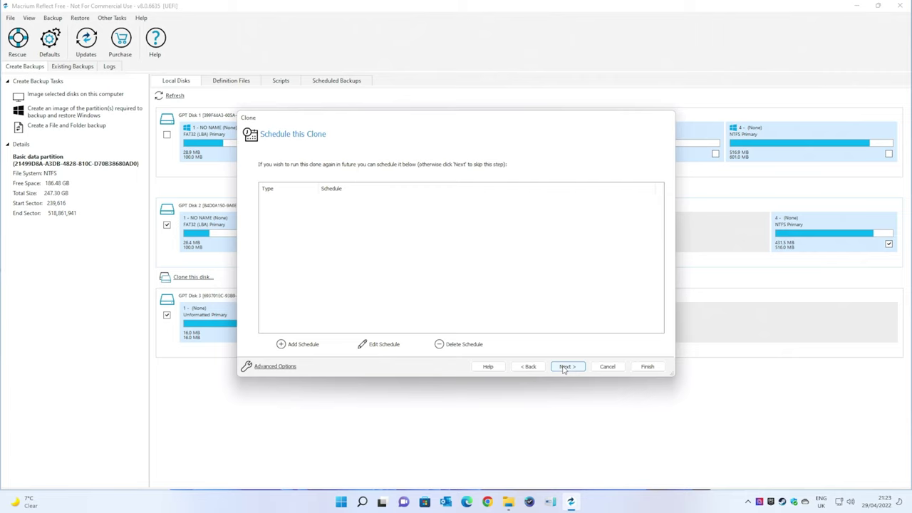
pyautogui.click(565, 367)
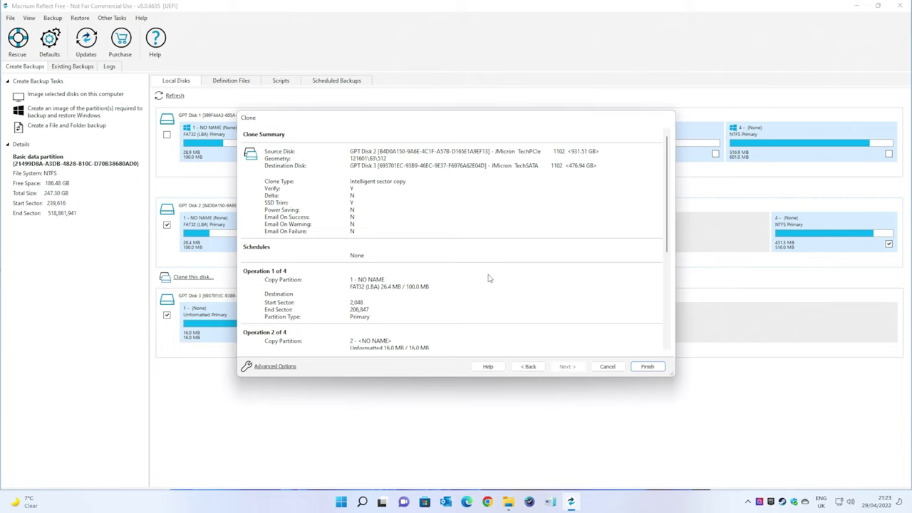
pyautogui.scroll(-3, 489, 278)
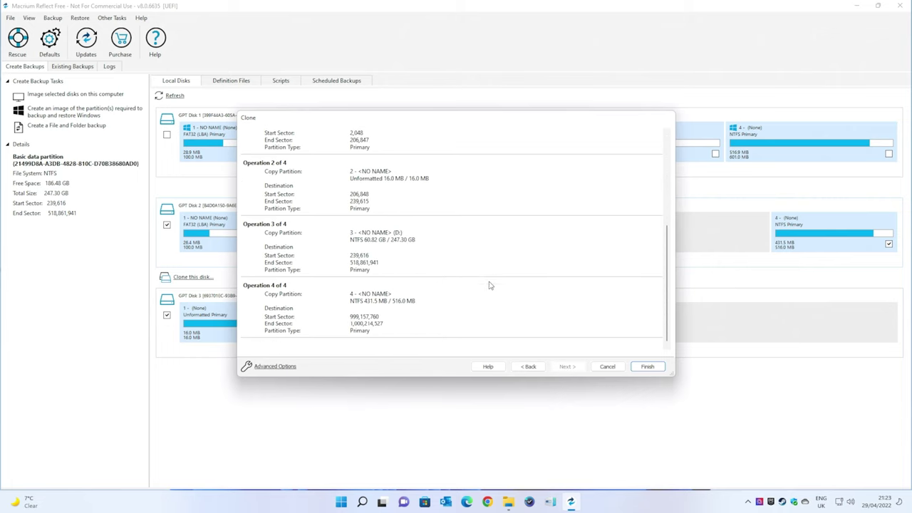
pyautogui.click(647, 367)
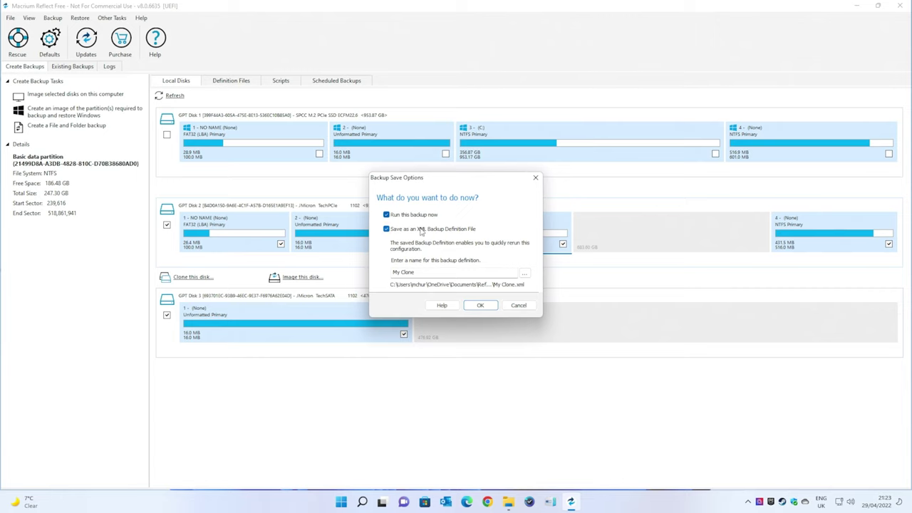
# Run the clone now without saving an XML definition file, then dismiss the completion message.
pyautogui.click(386, 230)
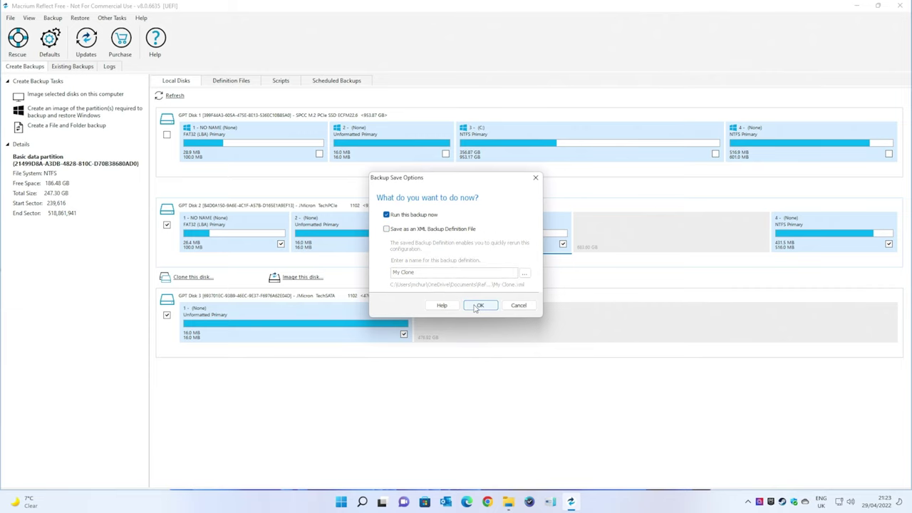
pyautogui.click(477, 306)
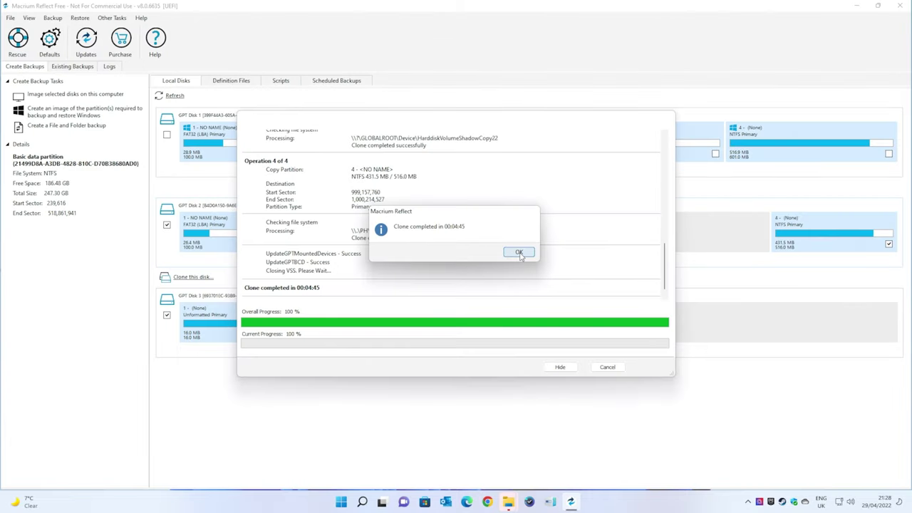
pyautogui.click(519, 253)
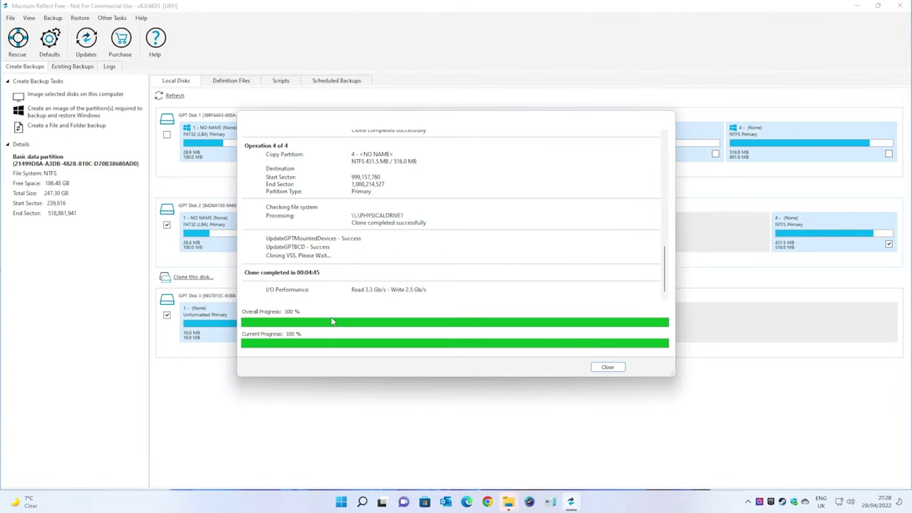
pyautogui.click(608, 367)
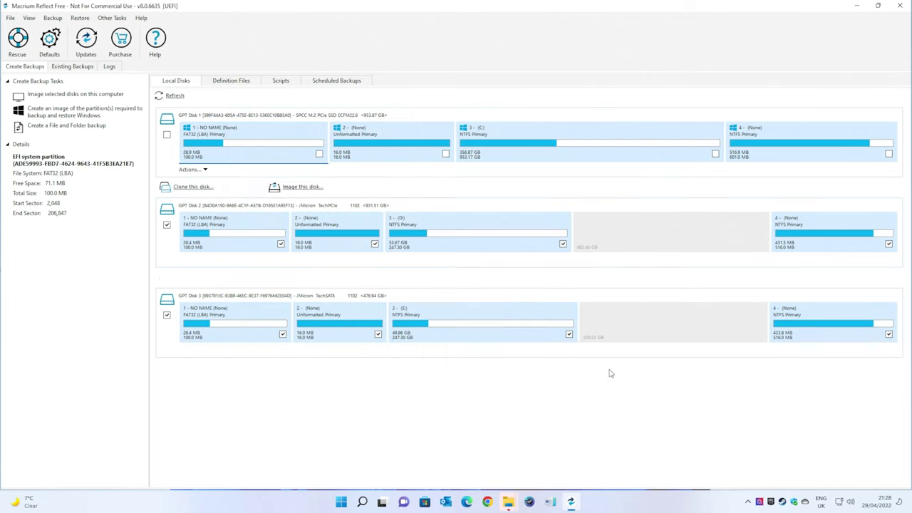
# Close Macrium Reflect, browse the cloned E: drive in Explorer, collapse D: and E:, then close Explorer.
pyautogui.click(901, 7)
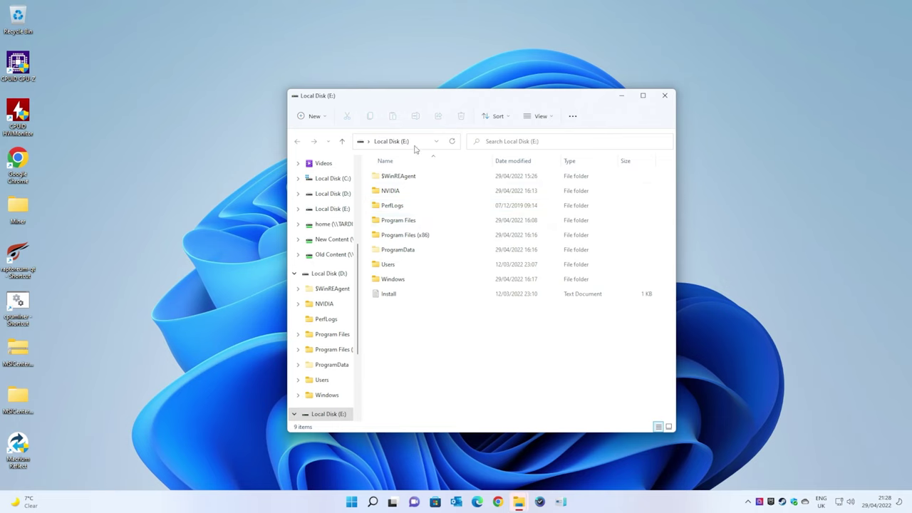
pyautogui.click(295, 275)
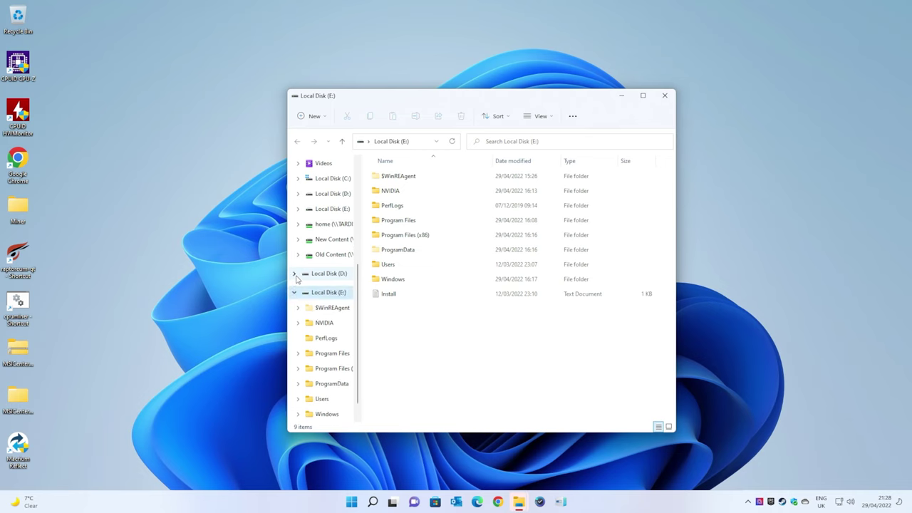
pyautogui.click(294, 293)
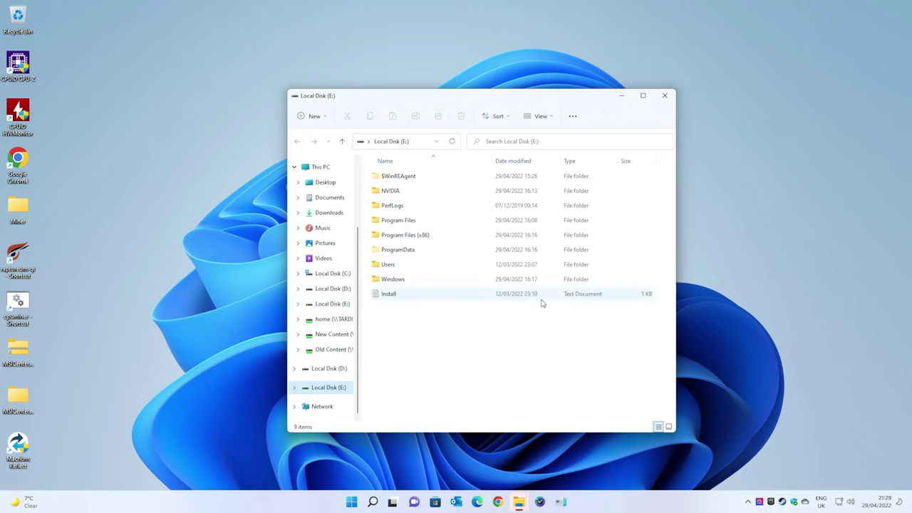
pyautogui.click(665, 95)
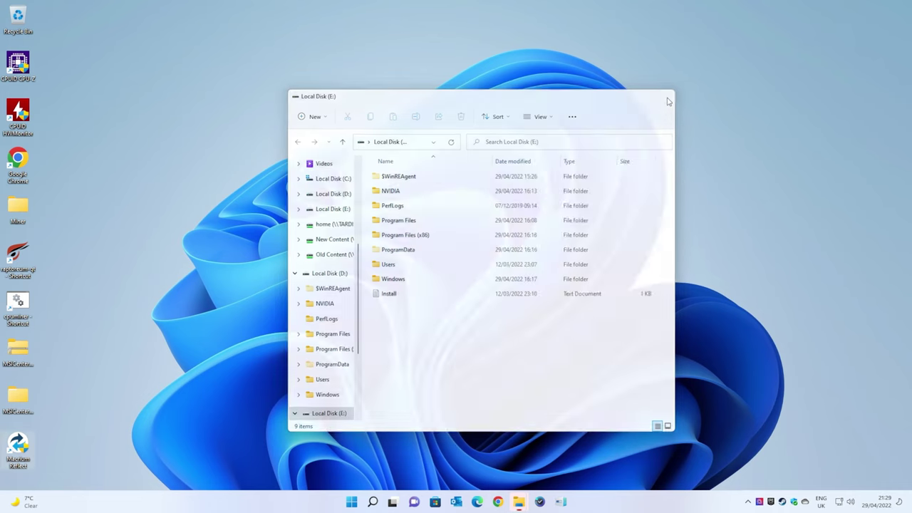
# Reopen Disk Management taller and bring up the actions for Disk 2's 247.30 GB E: partition.
pyautogui.rightClick(350, 504)
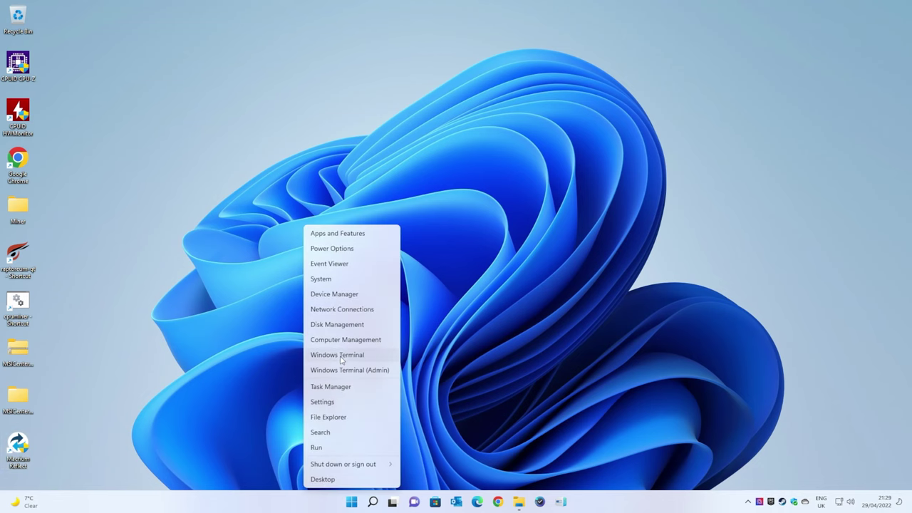
pyautogui.click(323, 325)
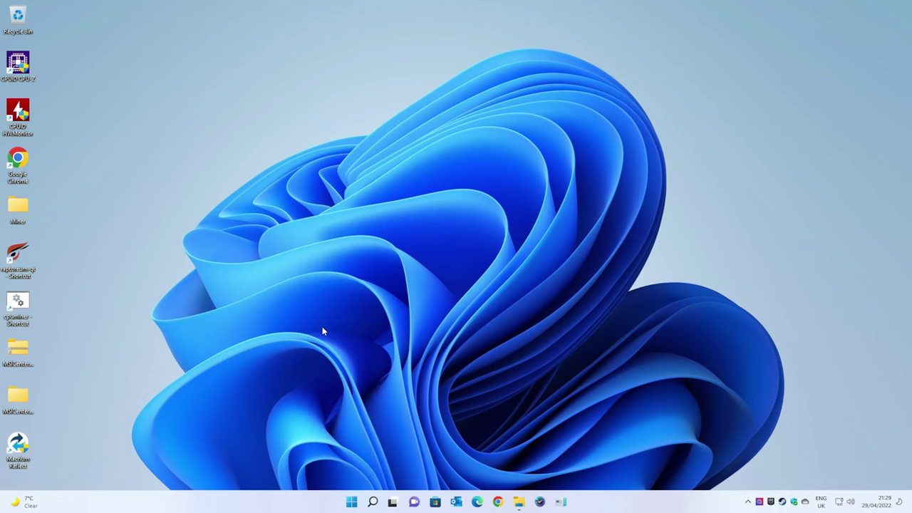
pyautogui.moveTo(261, 326); pyautogui.dragTo(261, 448)
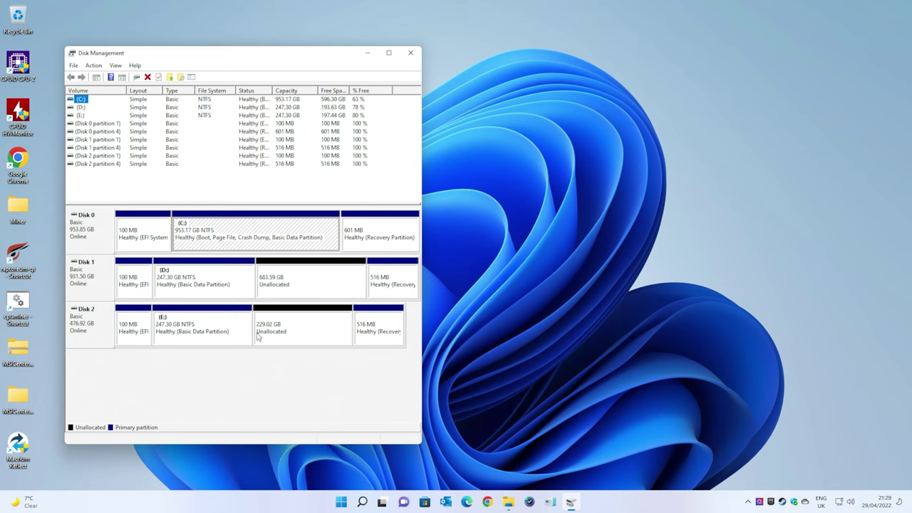
pyautogui.click(231, 335)
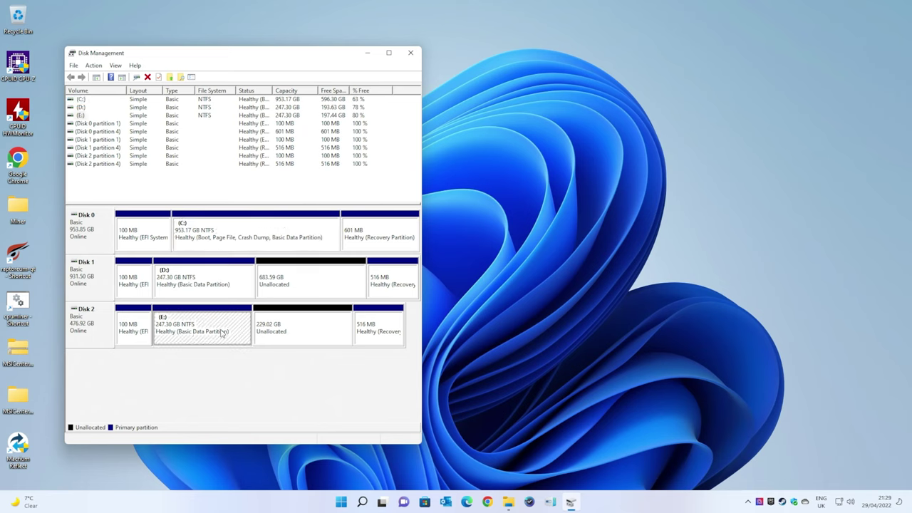
pyautogui.rightClick(222, 333)
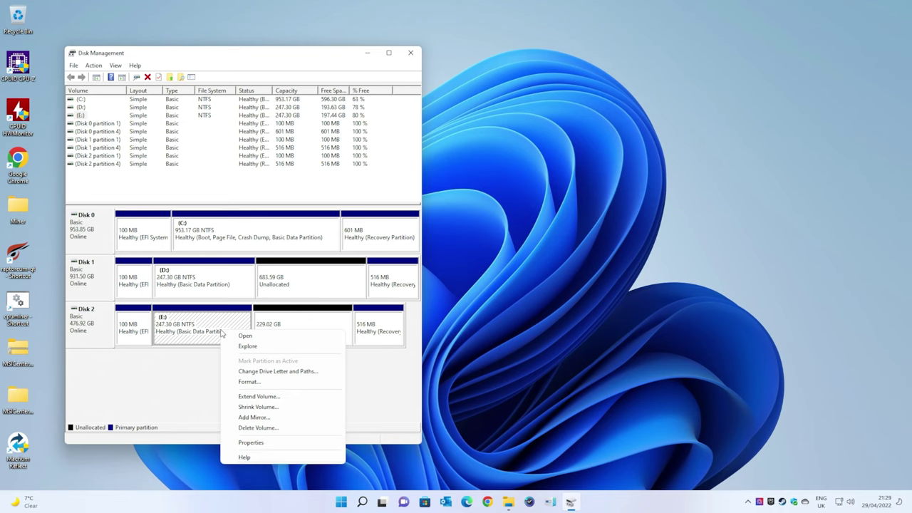
# Extend E: by the full 234518 MB of free space on Disk 2, making it 476.32 GB.
pyautogui.click(251, 398)
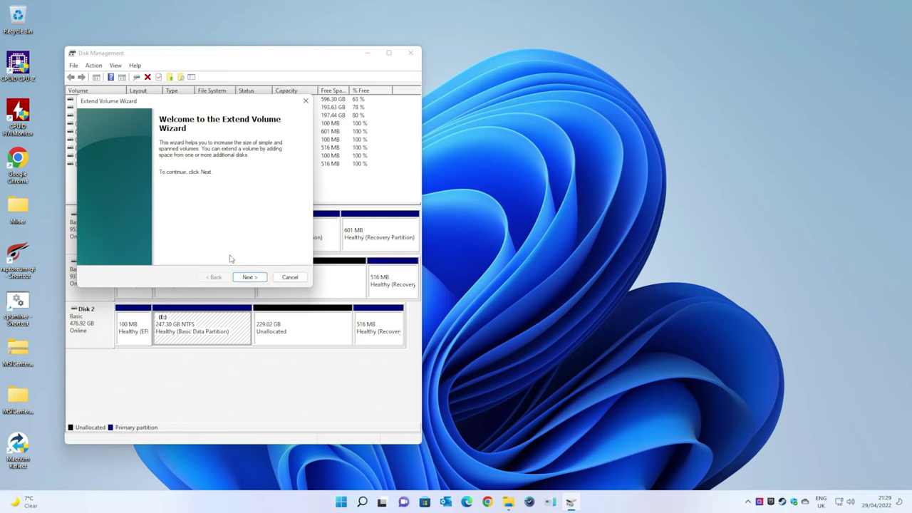
pyautogui.click(247, 279)
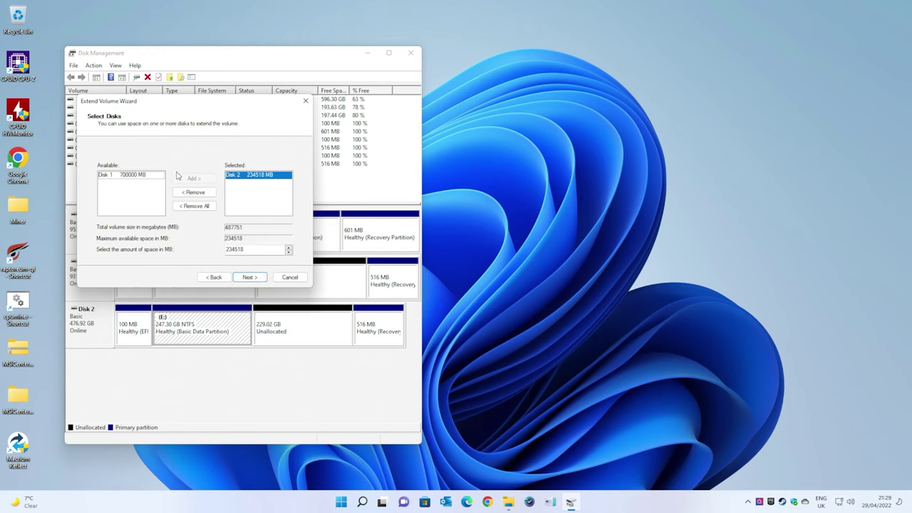
pyautogui.click(249, 278)
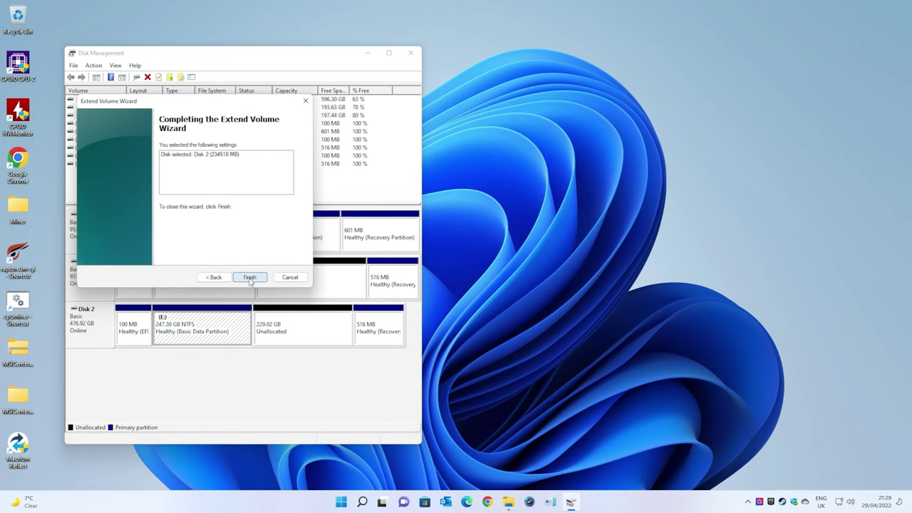
pyautogui.click(249, 278)
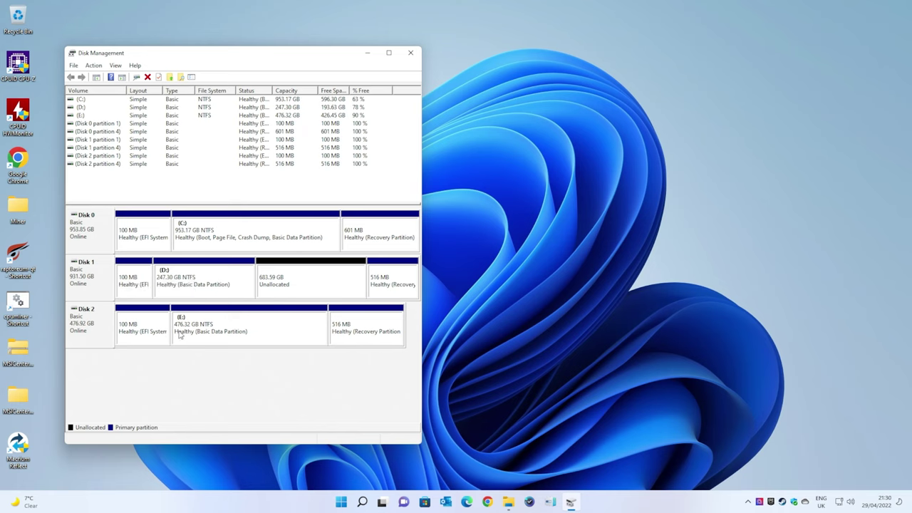
# Close the Disk Management window.
pyautogui.click(410, 54)
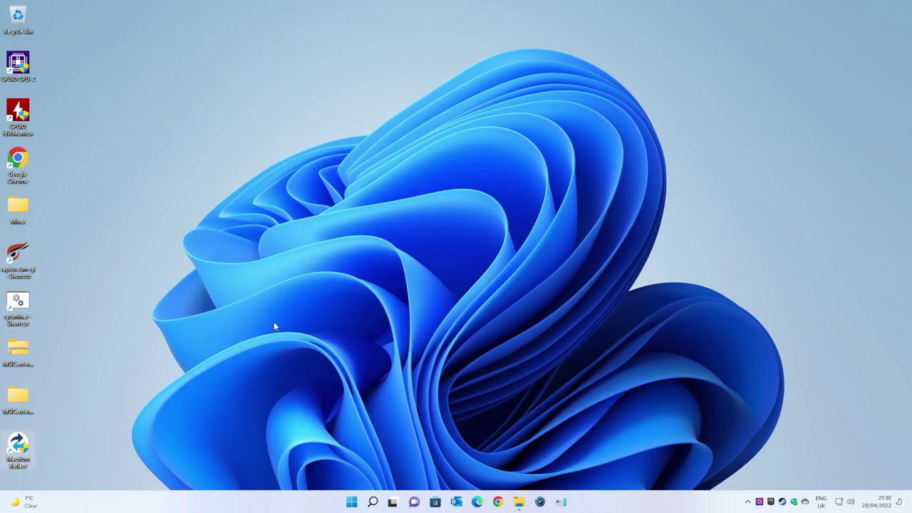